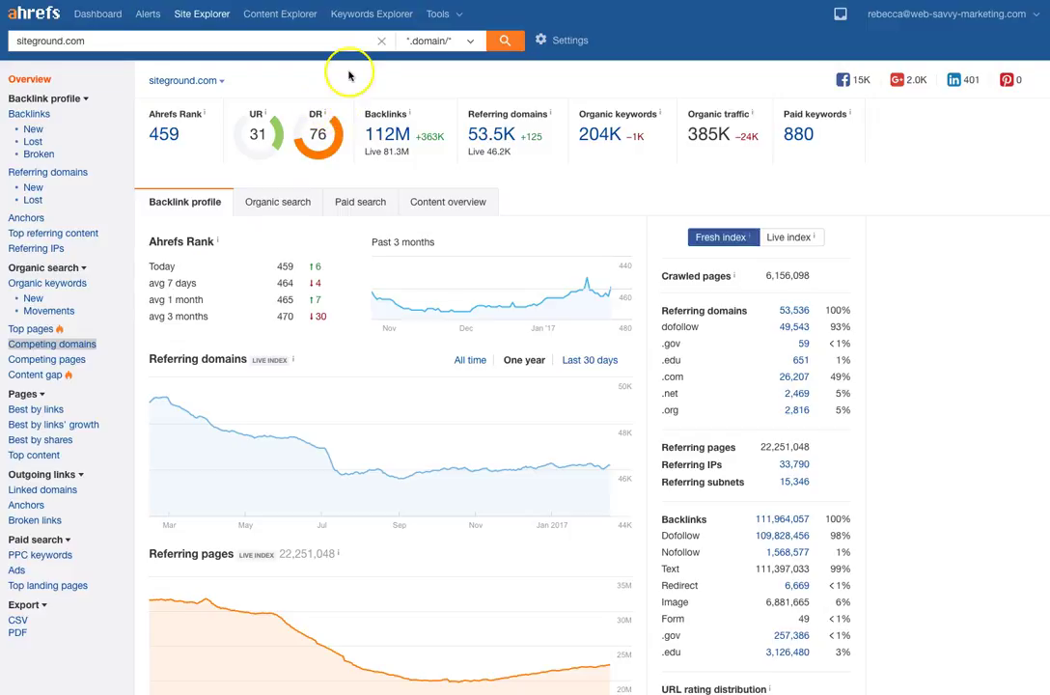
Examine siteground.com's Domain Rating, URL Rating and crawled-pages figures in the backlink profile overview.
mouse_move(319, 114)
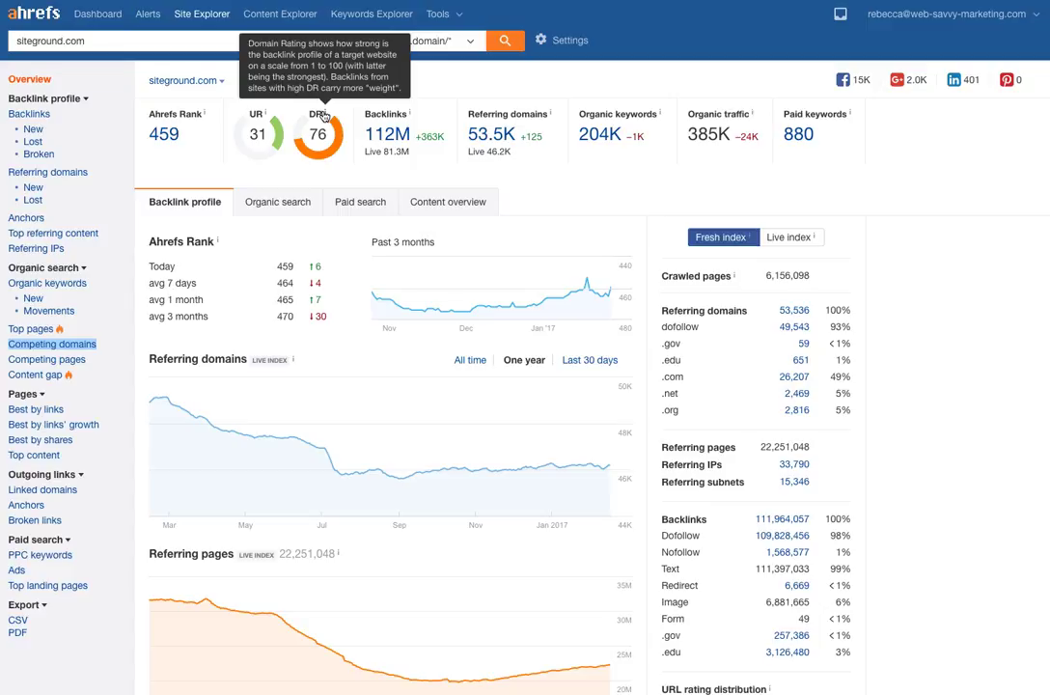
mouse_move(264, 115)
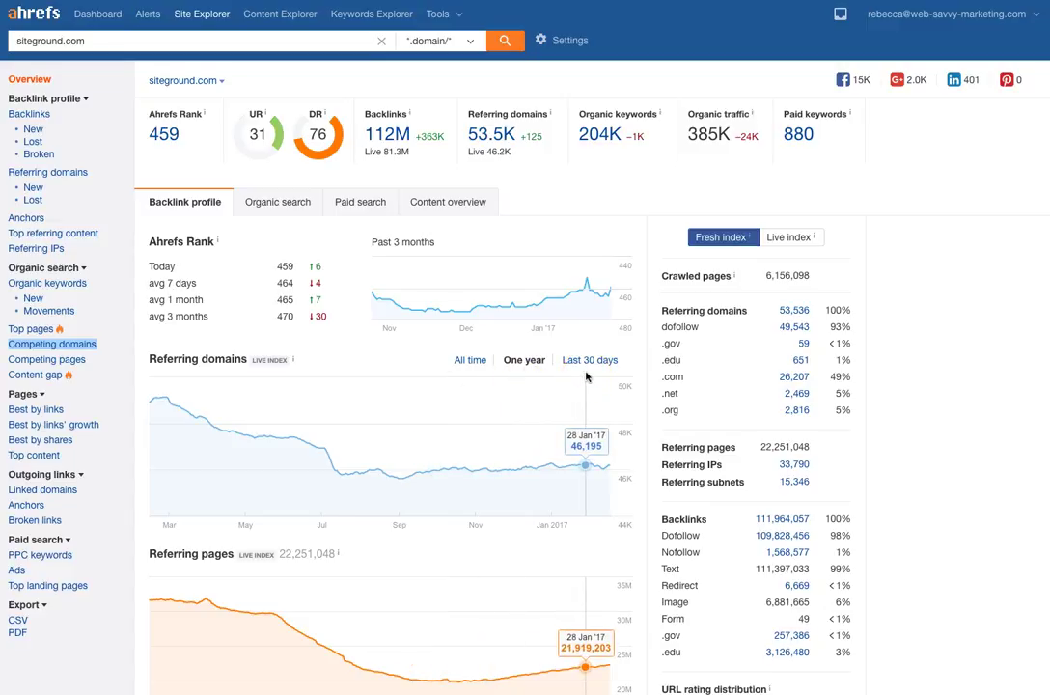
scroll(881, 268, down, 1)
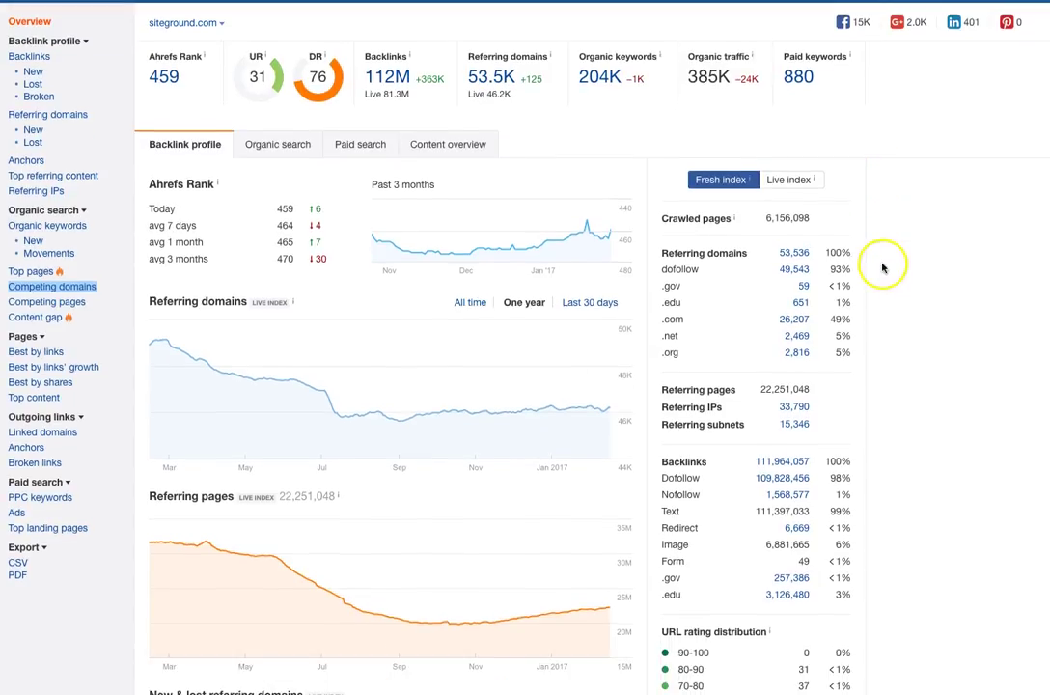
scroll(882, 269, down, 2)
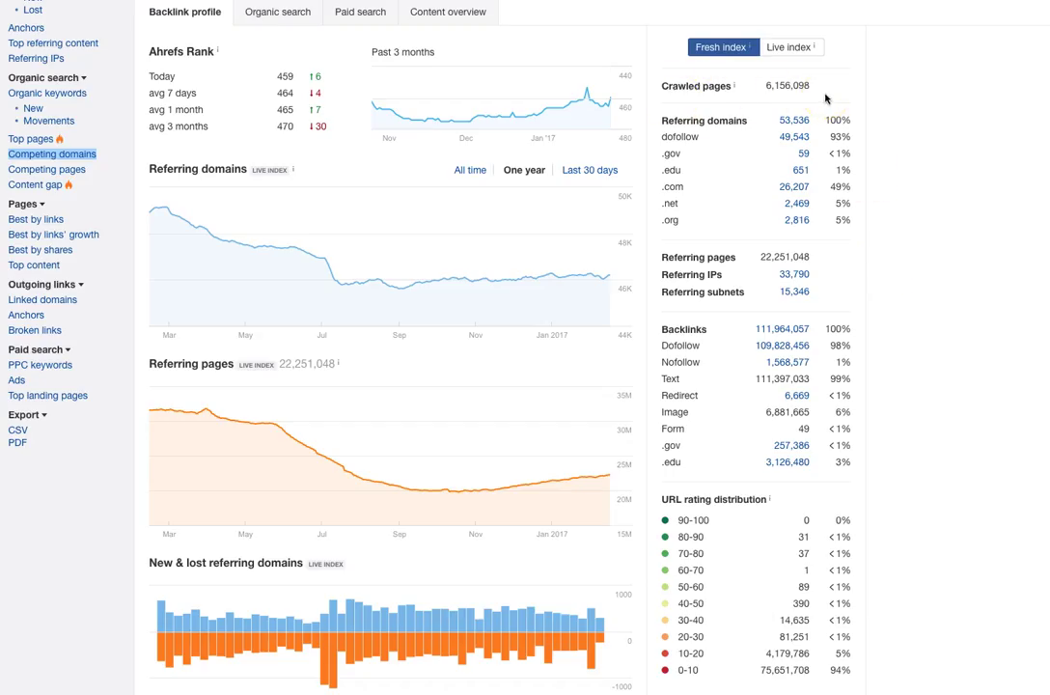
click(737, 88)
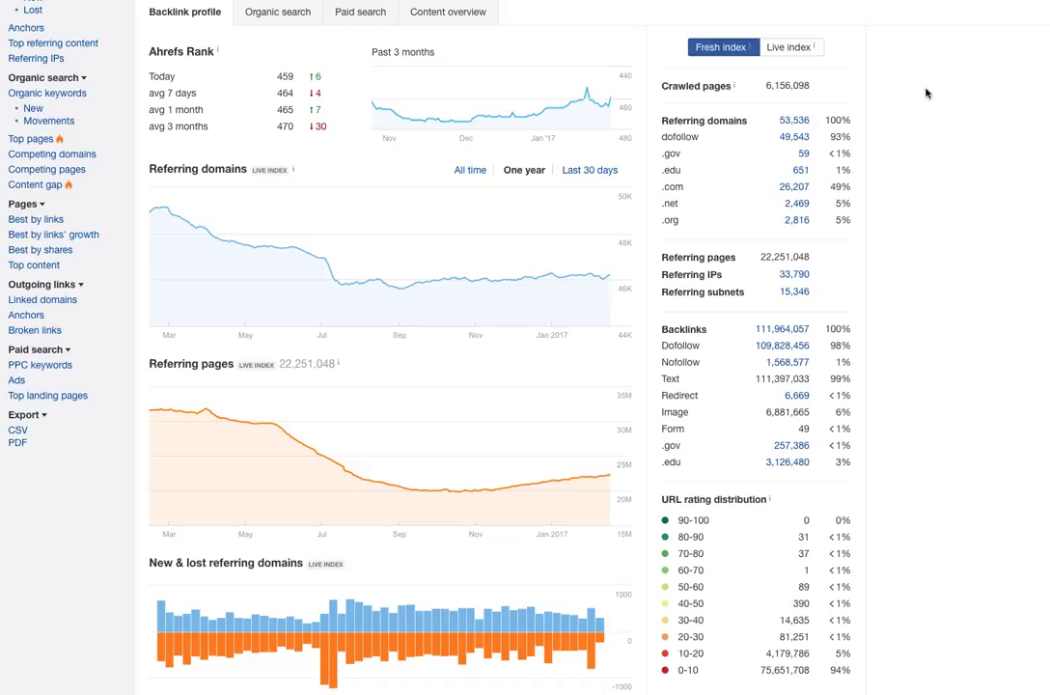
Review siteground.com's new and lost referring domains and backlinks, CTLDs distribution map, anchors cloud and anchor phrases.
scroll(643, 384, down, 5)
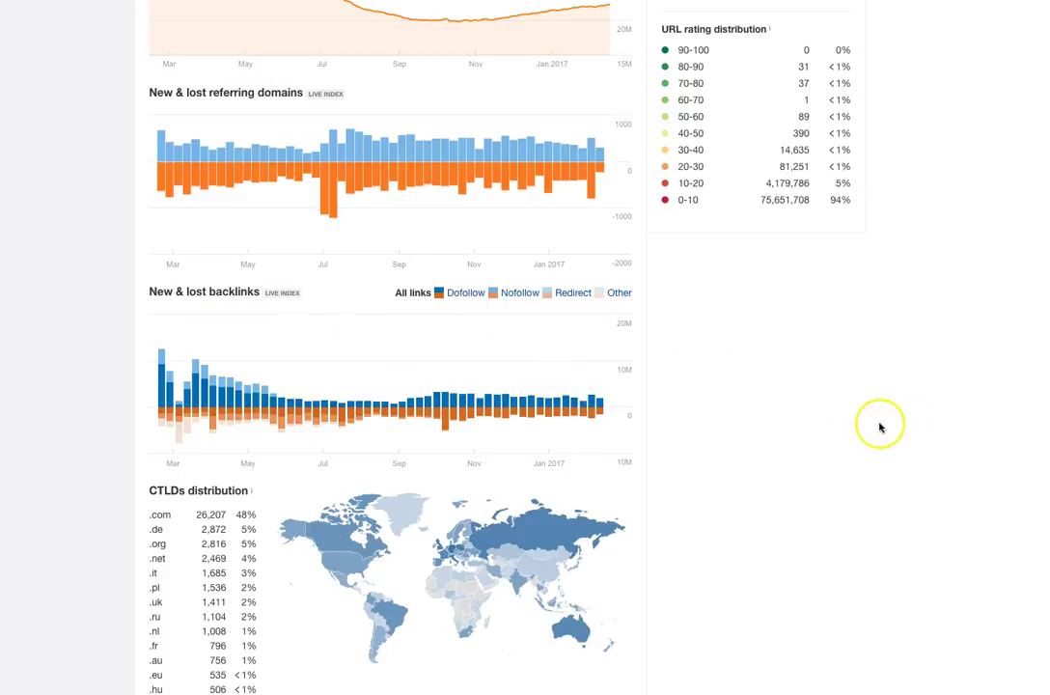
scroll(877, 426, down, 1)
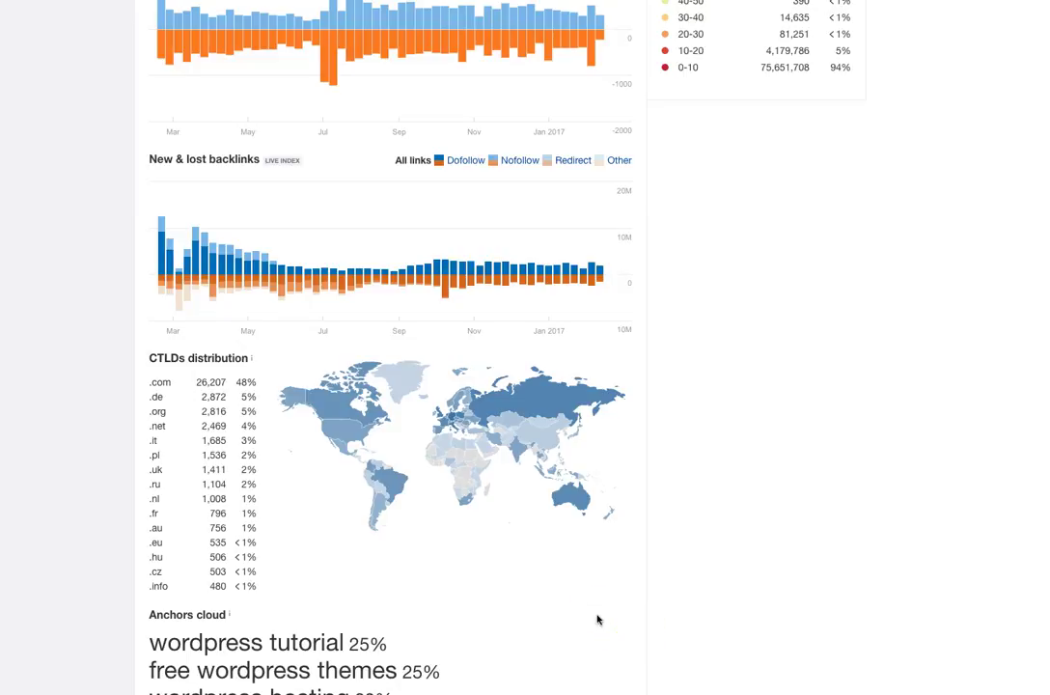
scroll(615, 608, down, 2)
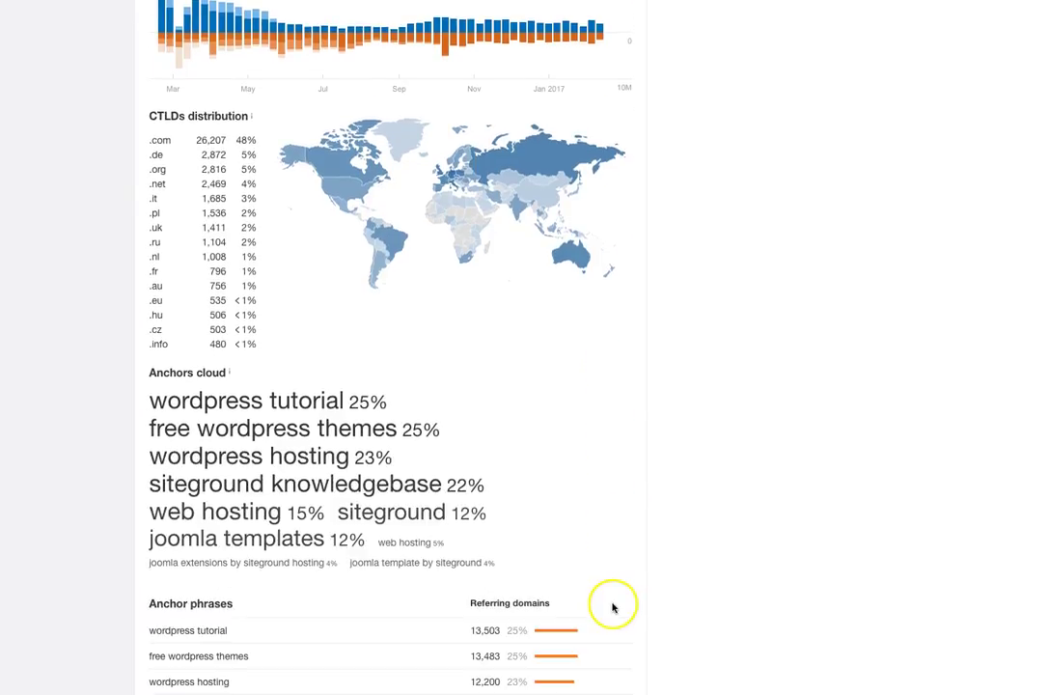
scroll(582, 422, down, 1)
scroll(581, 424, down, 1)
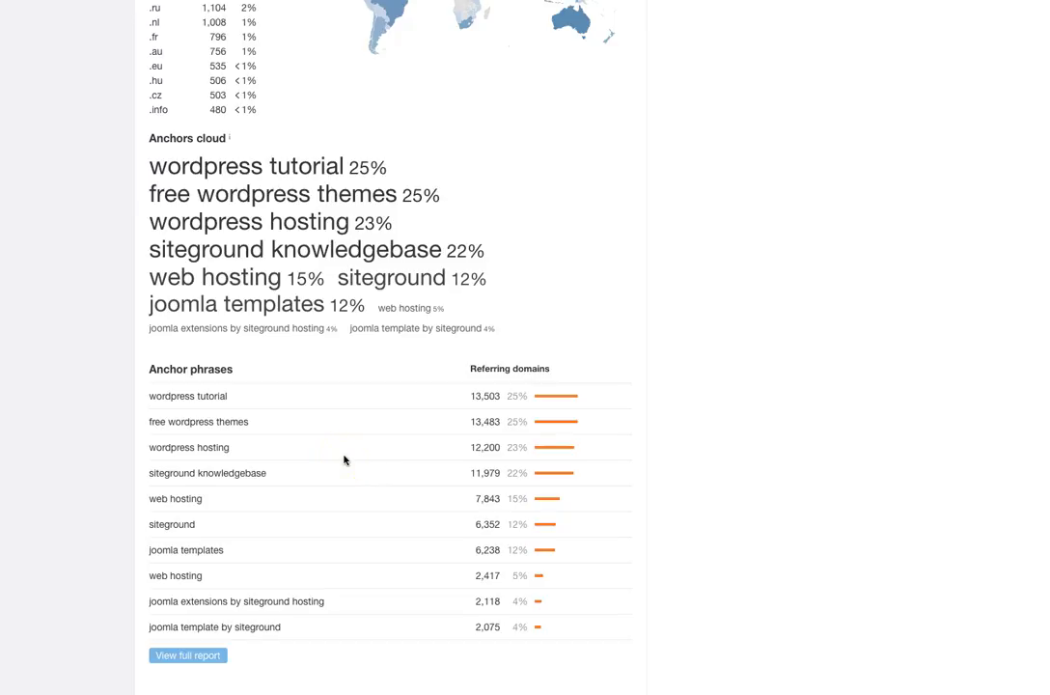
scroll(348, 469, up, 4)
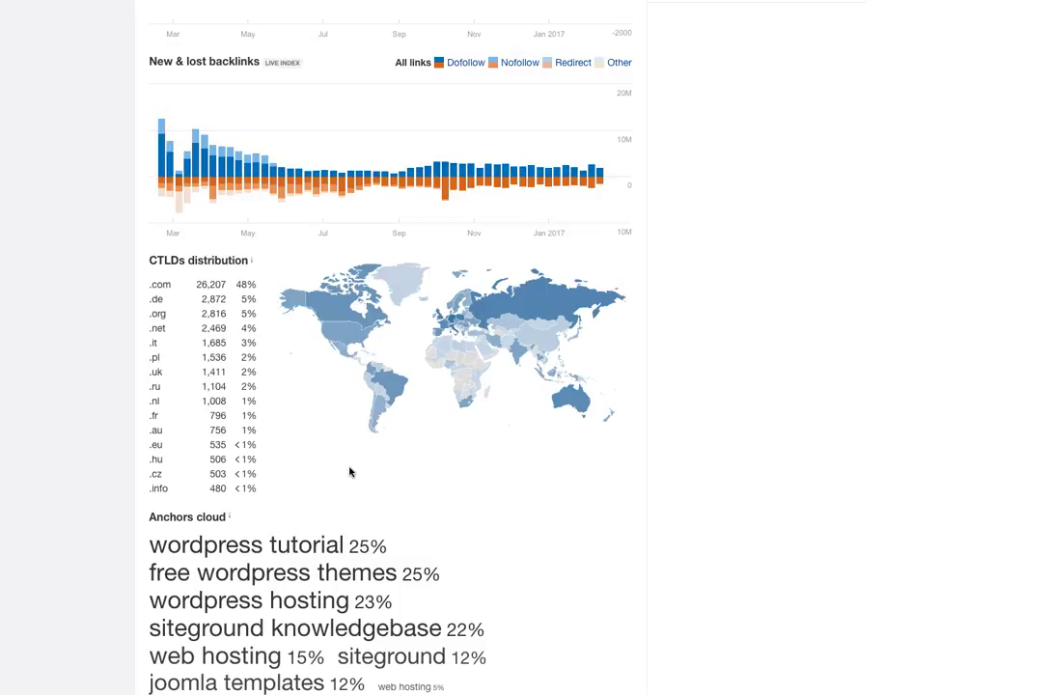
scroll(367, 471, up, 6)
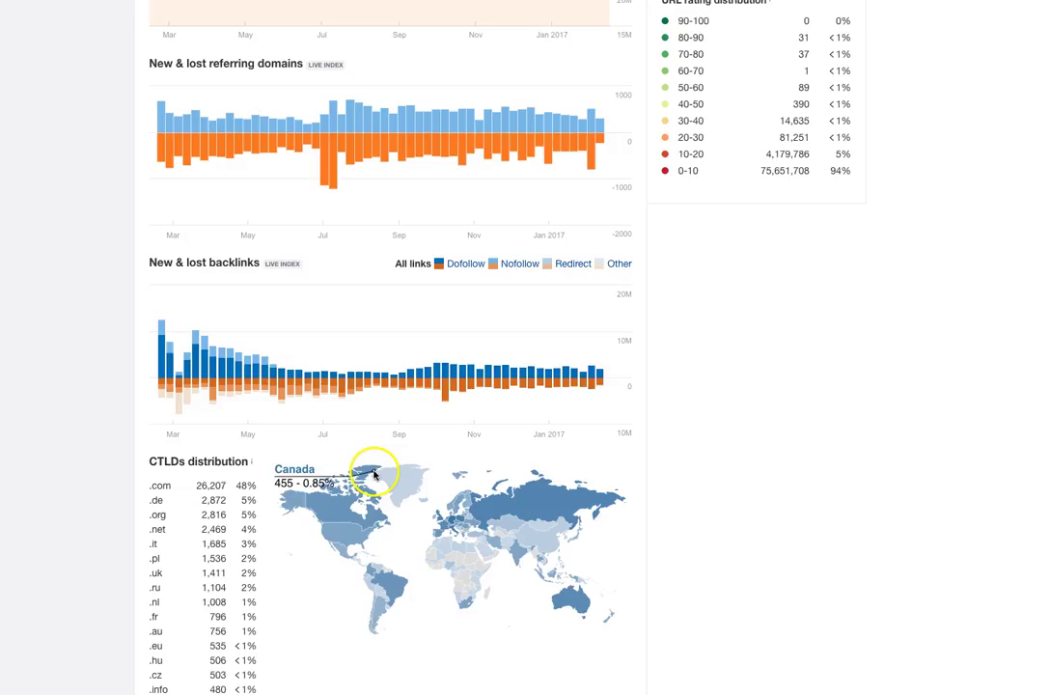
mouse_move(375, 474)
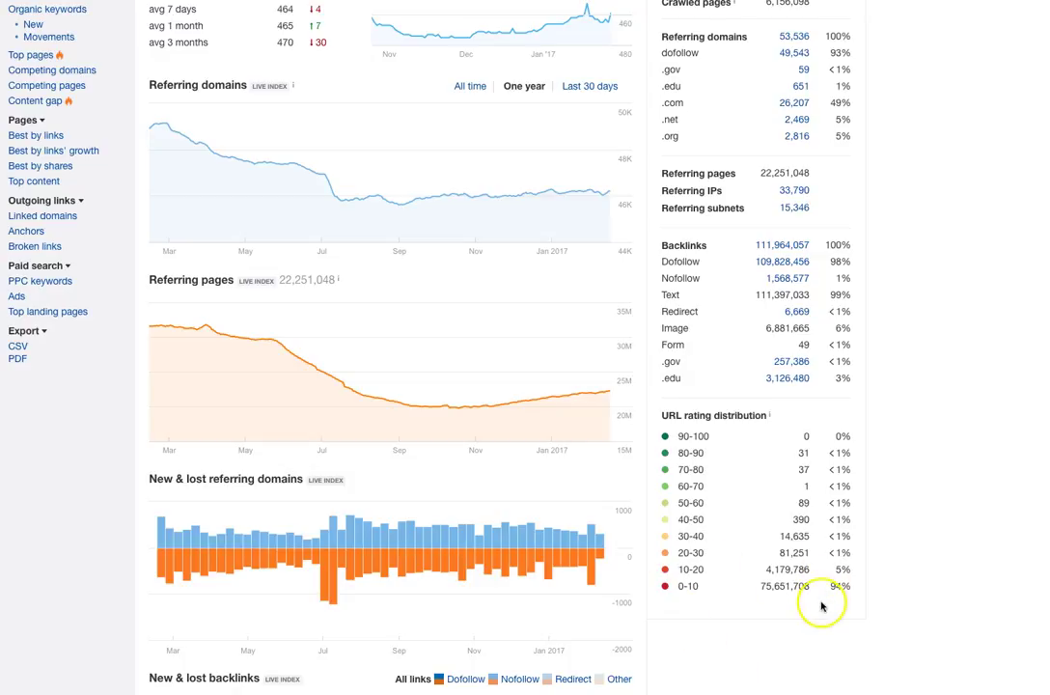
scroll(852, 628, up, 3)
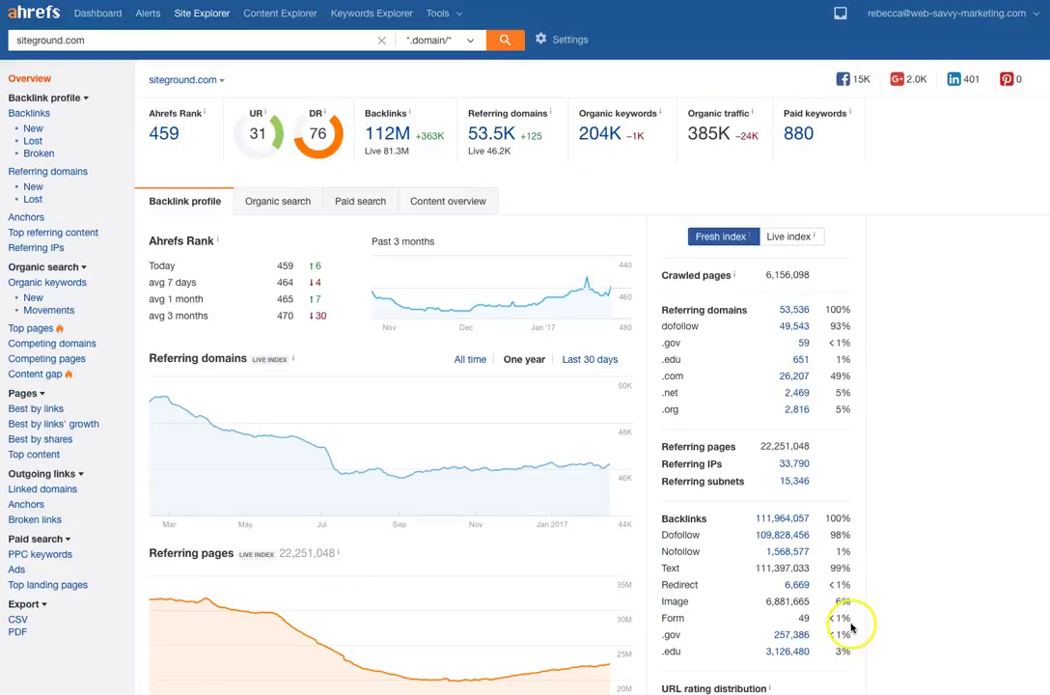
Show siteground.com's organic search overview and review the United States traffic and keyword trends.
click(272, 203)
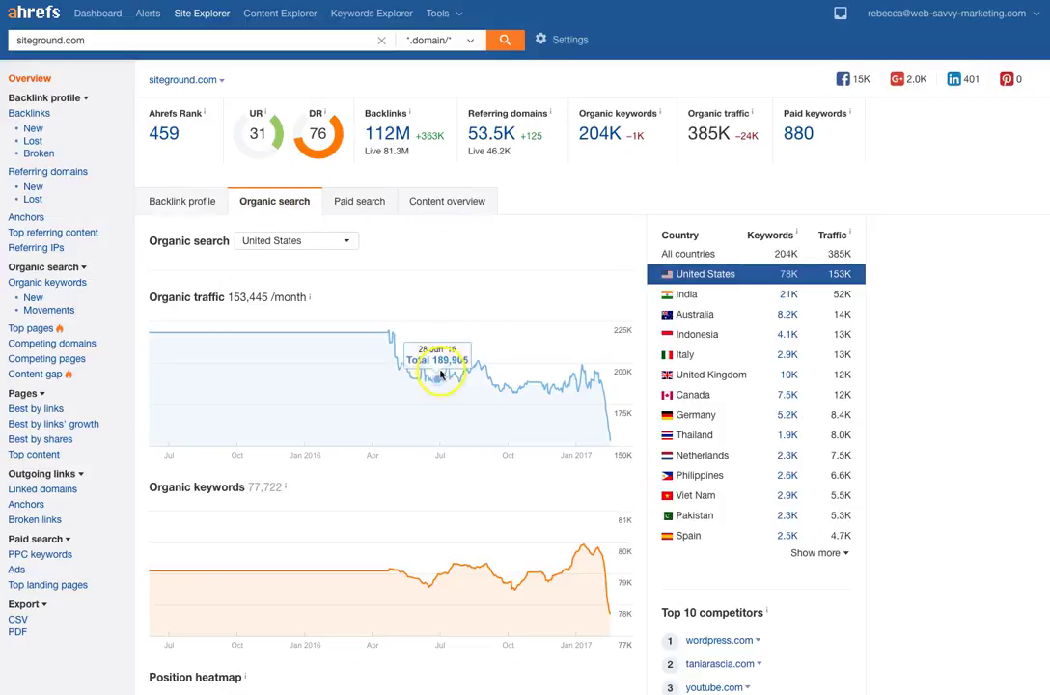
scroll(544, 269, down, 1)
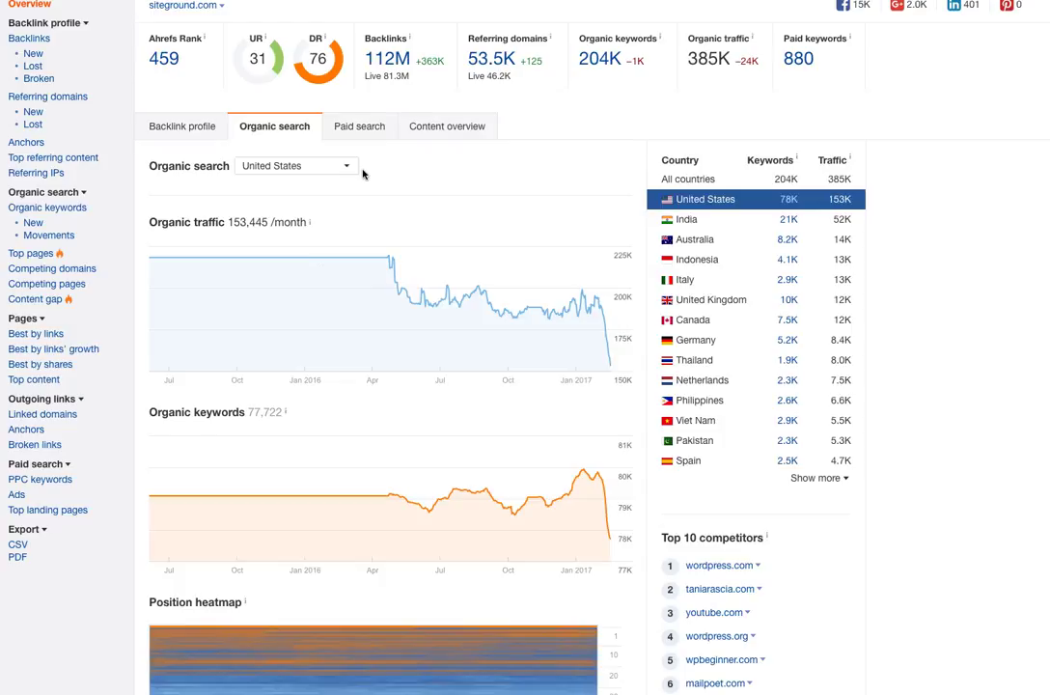
click(485, 280)
Show the content overview and review siteground.com's top content with its shares and referring domains.
click(457, 126)
click(296, 164)
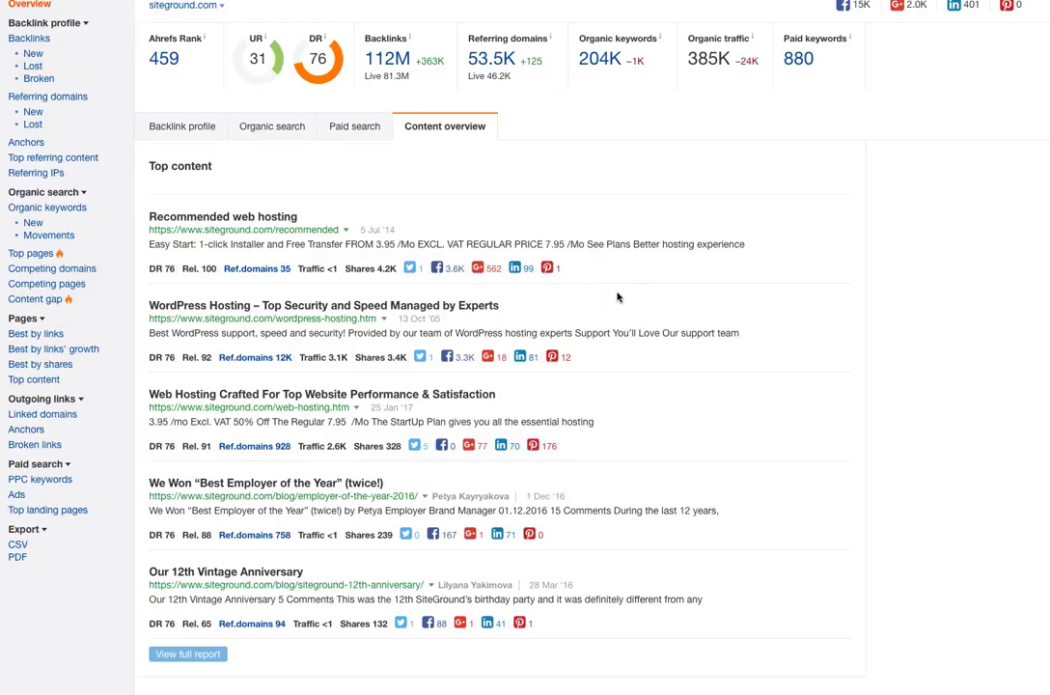
scroll(618, 298, up, 1)
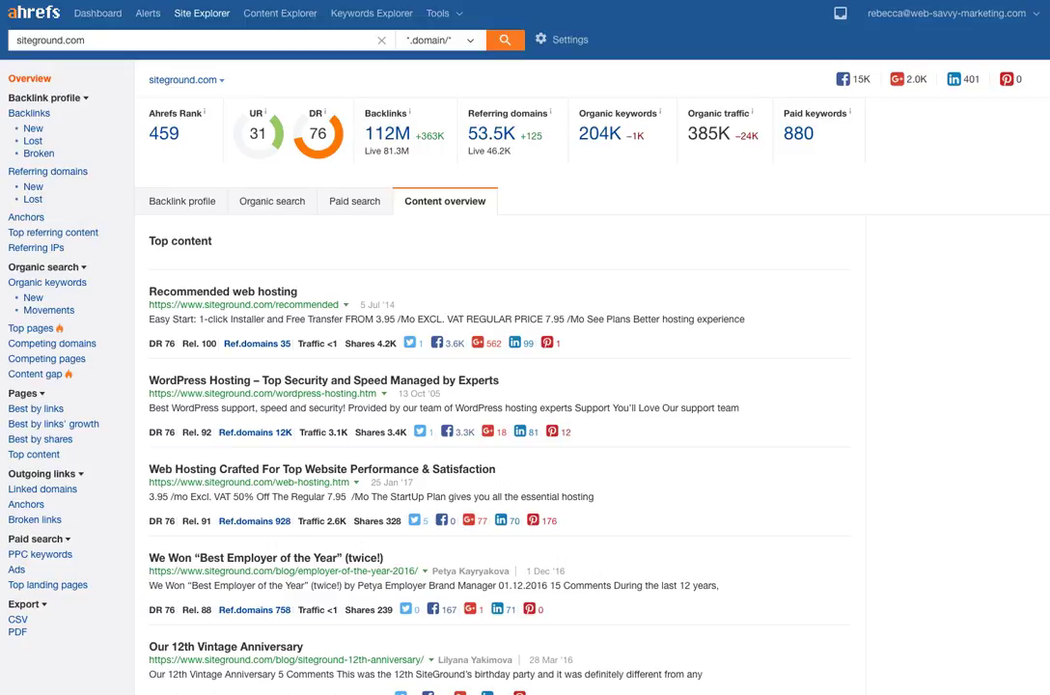
Open the Organic Keywords report for siteground.com and look at its position and volume filter options without applying any.
click(47, 282)
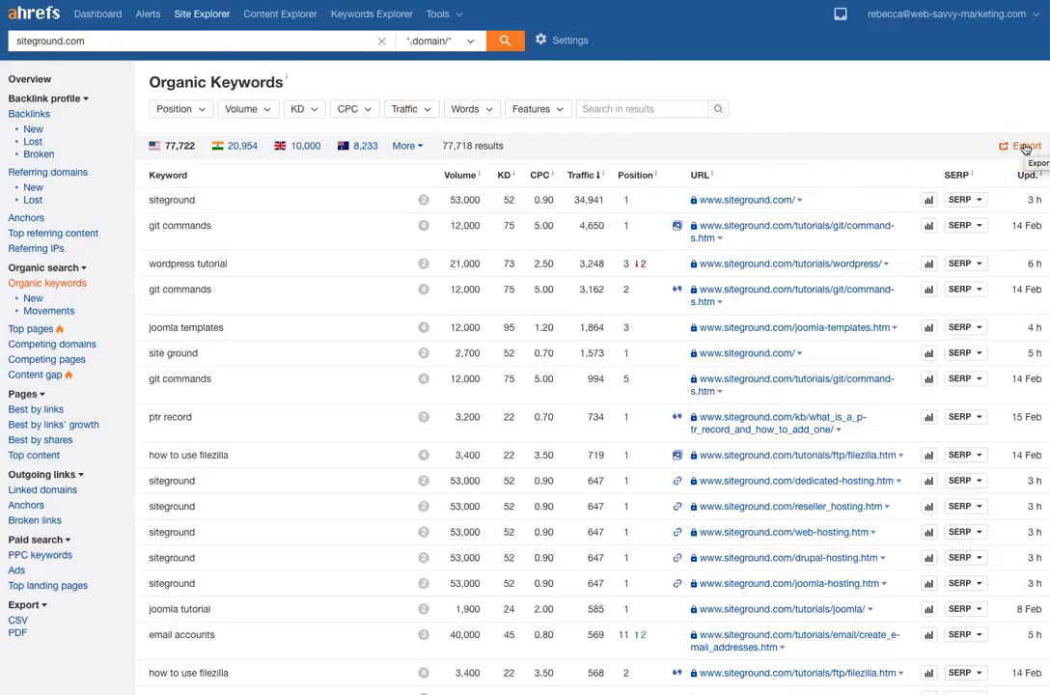
click(193, 115)
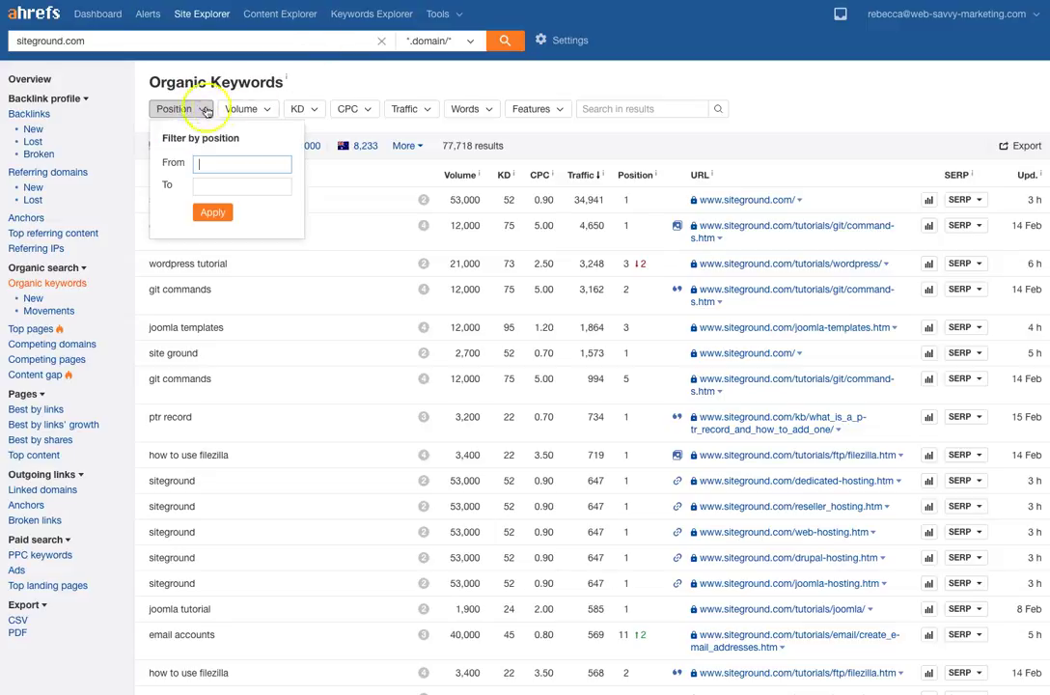
click(272, 109)
click(257, 76)
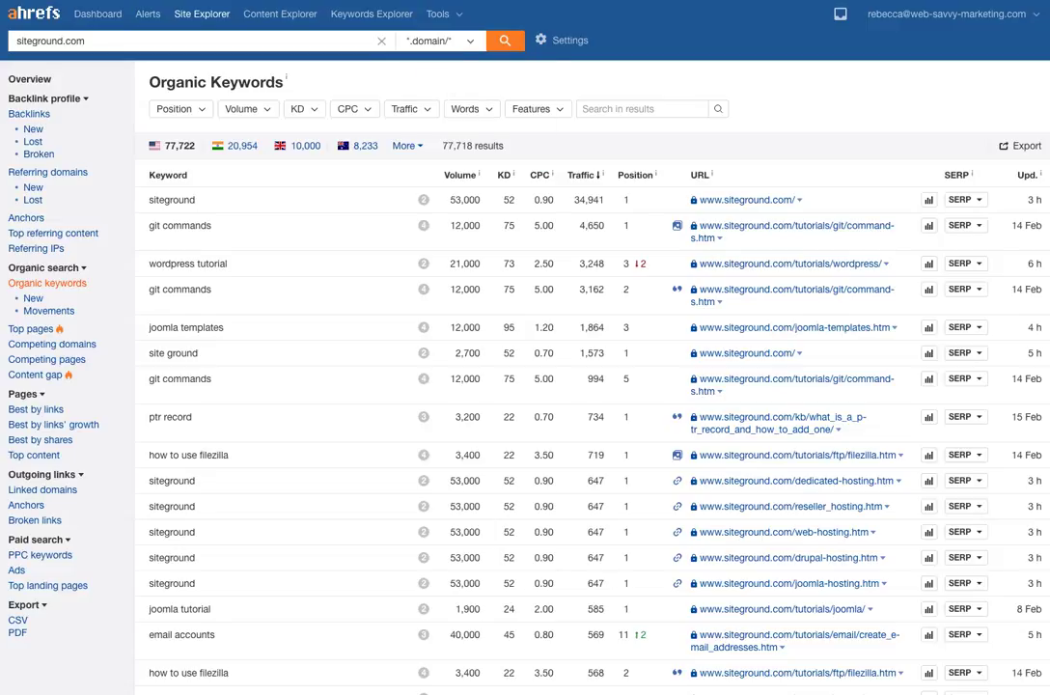
View siteground.com's Top Pages report and look through its list of Competing Domains.
click(31, 329)
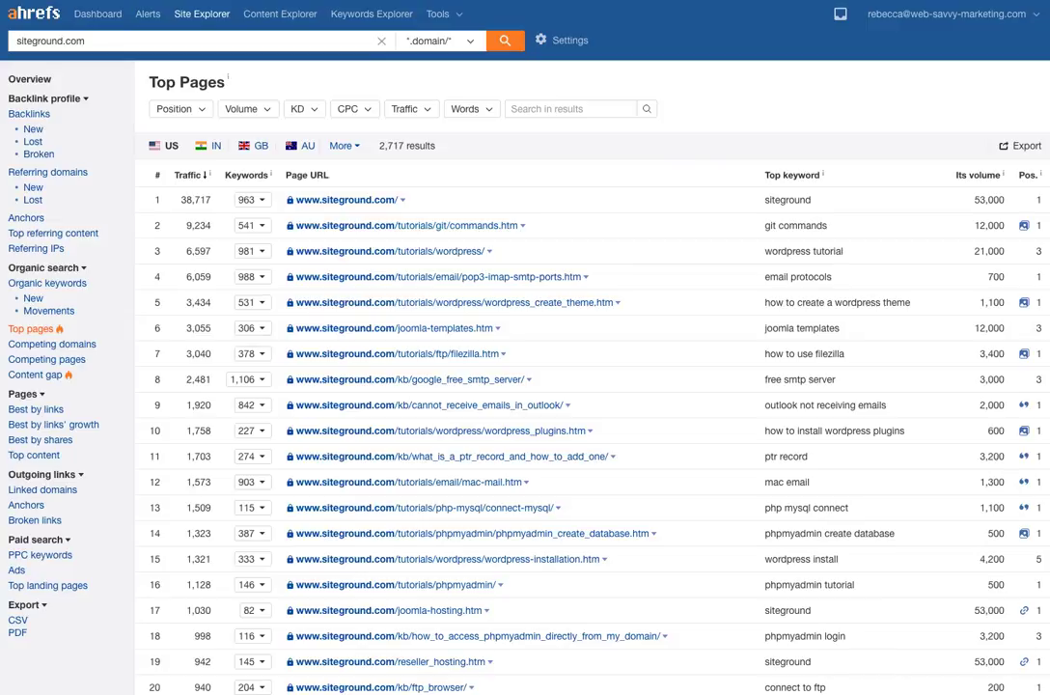
click(52, 343)
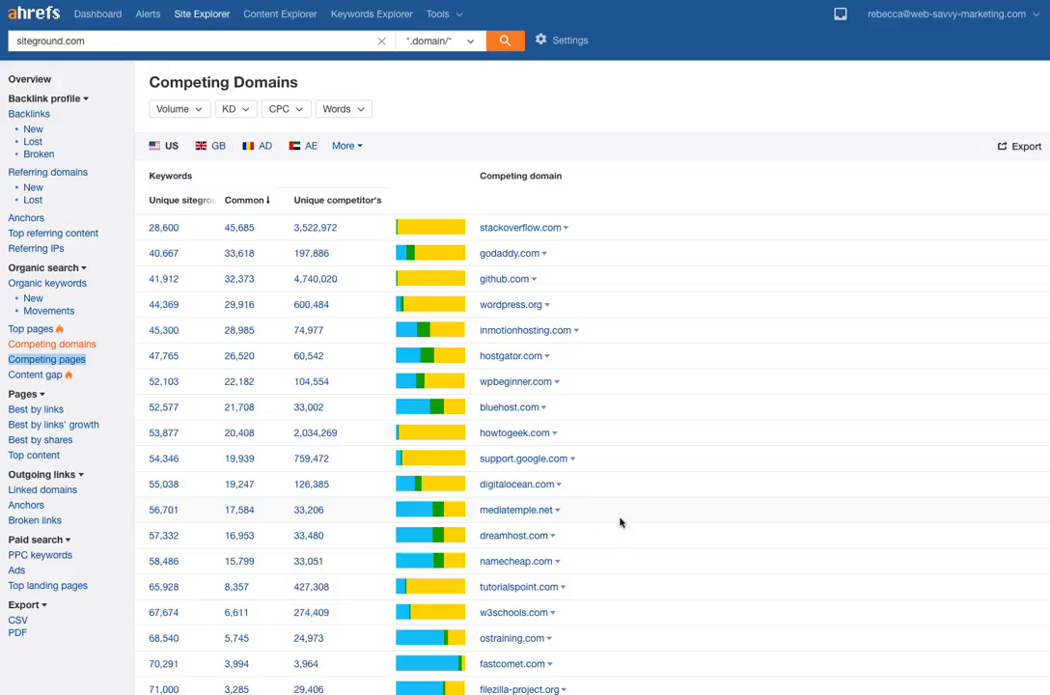
scroll(620, 522, down, 5)
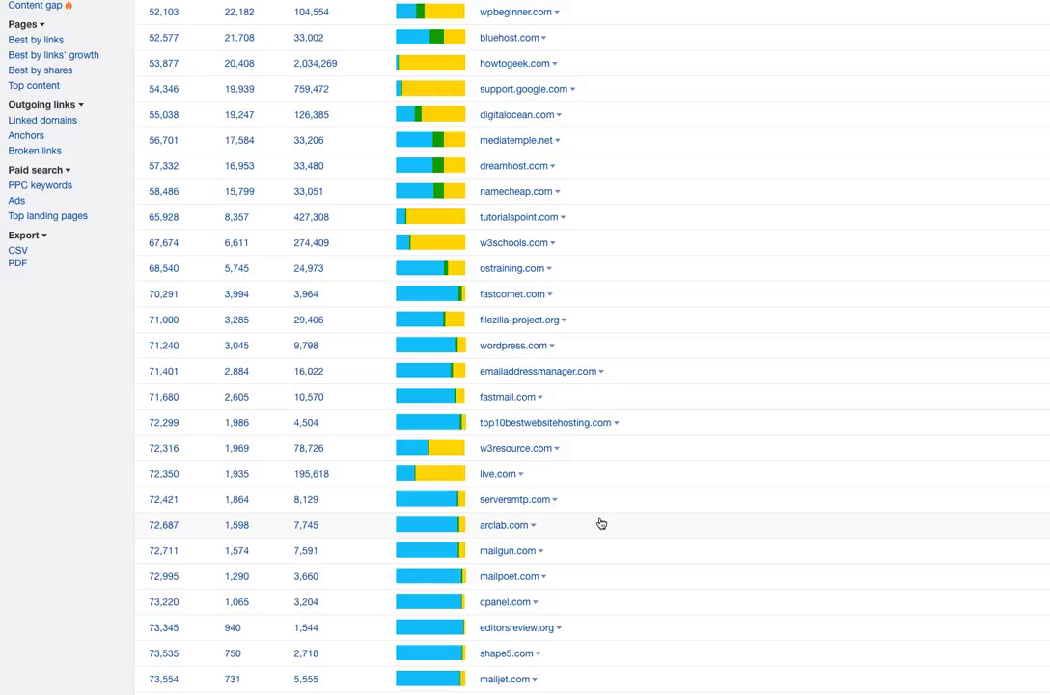
scroll(599, 524, up, 5)
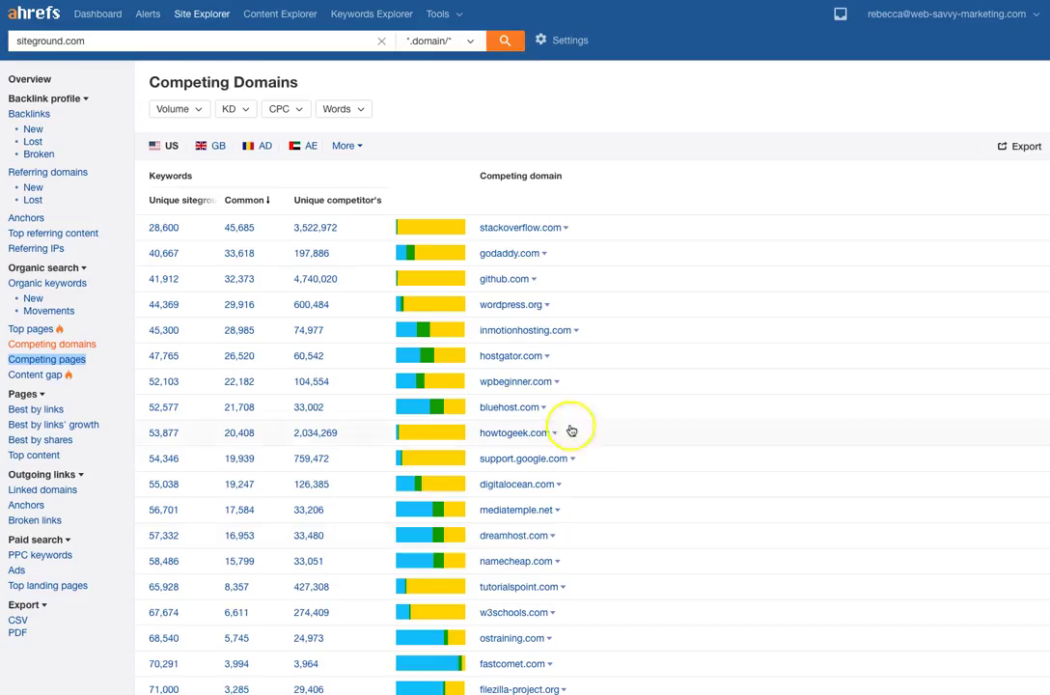
Open the Competing Pages report for siteground.com and look at its volume filter without setting a range.
click(47, 359)
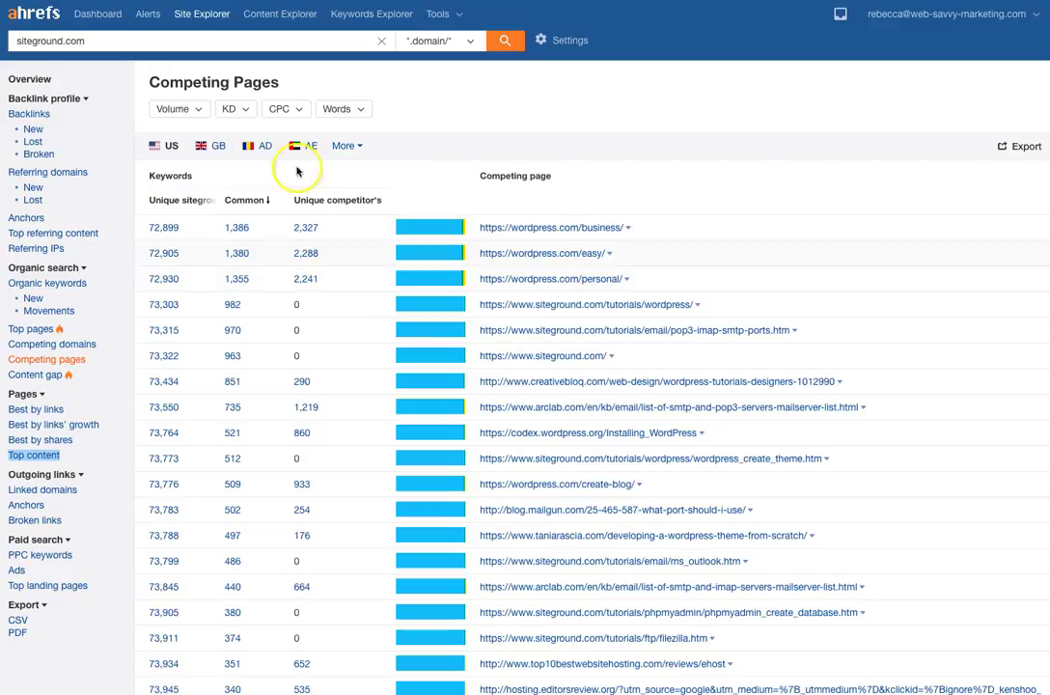
click(203, 110)
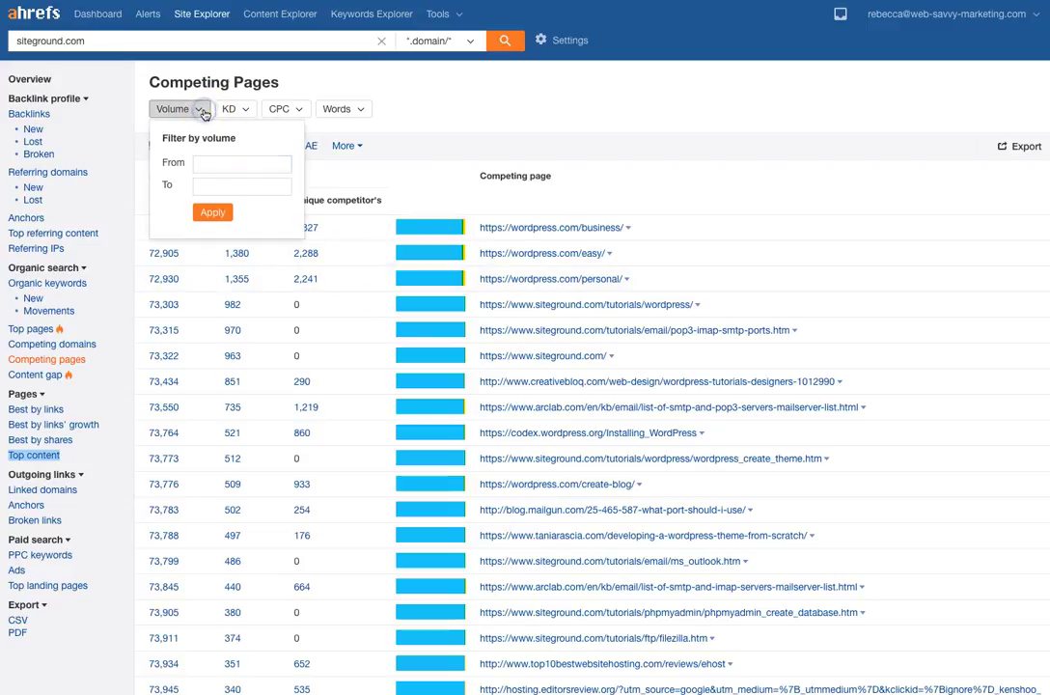
click(504, 115)
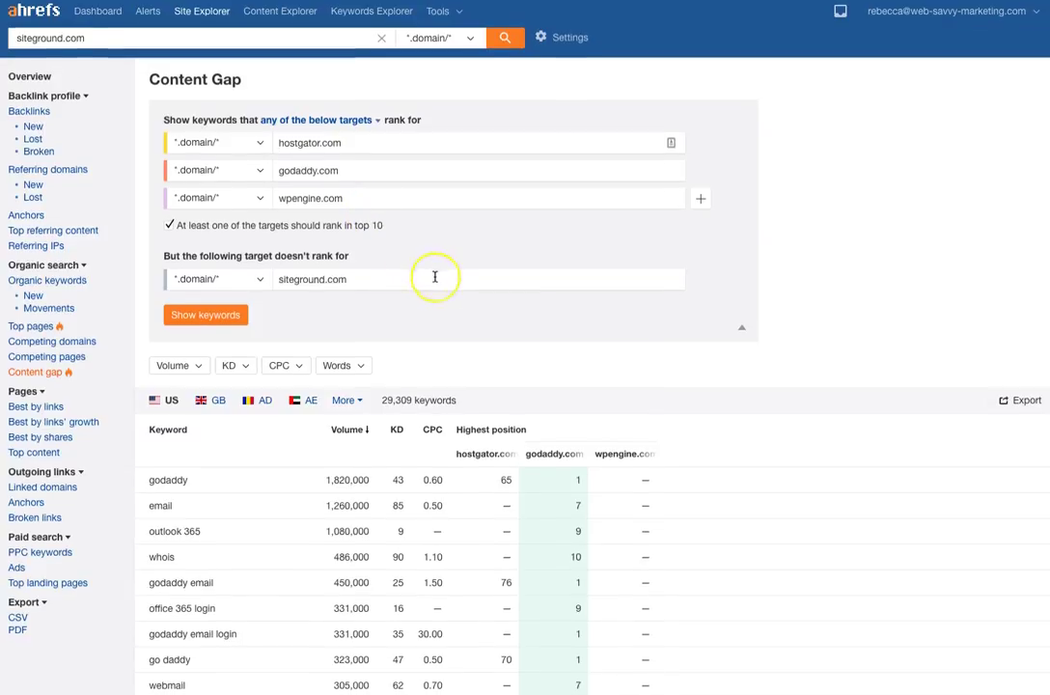
Examine the Content Gap keywords that hostgator.com, godaddy.com and wpengine.com rank for but siteground.com does not.
scroll(434, 277, down, 2)
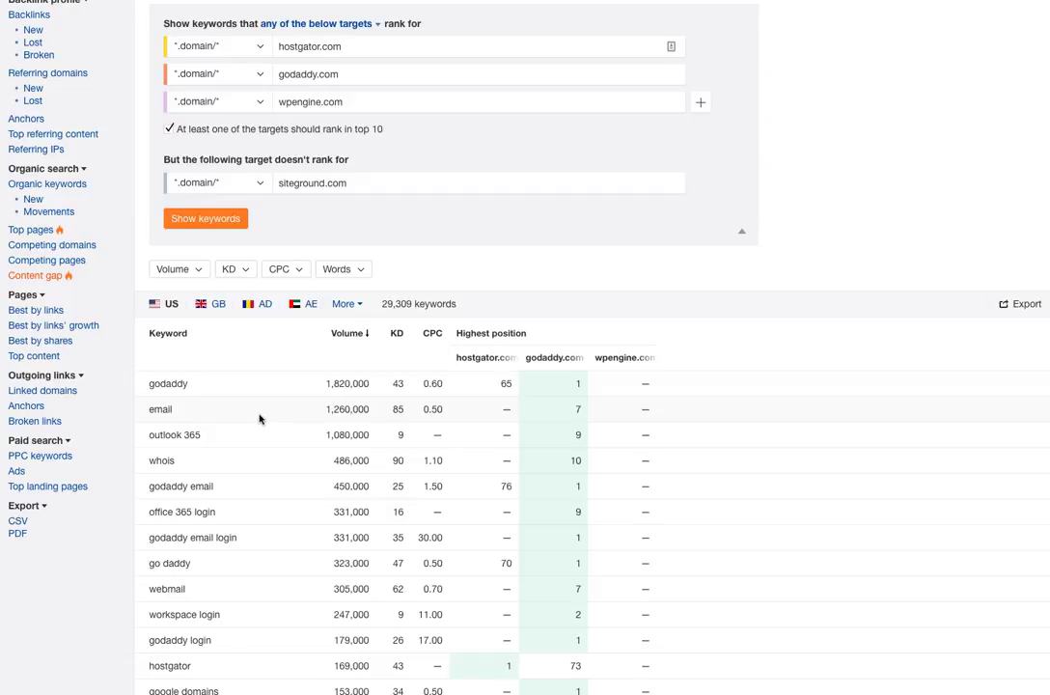
scroll(279, 399, down, 5)
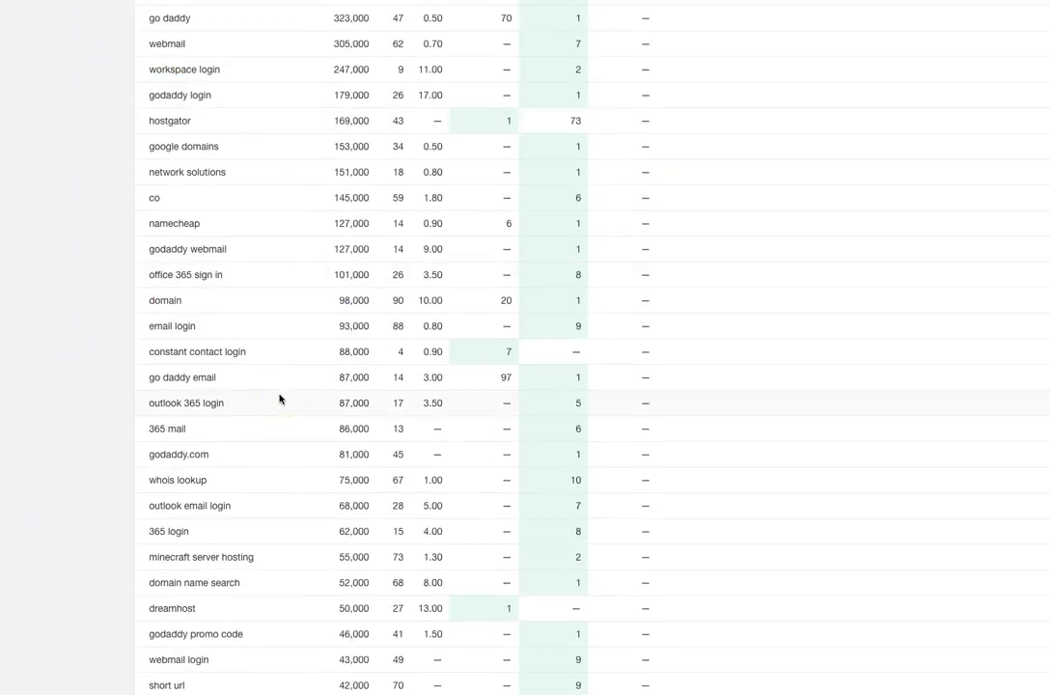
scroll(309, 546, up, 6)
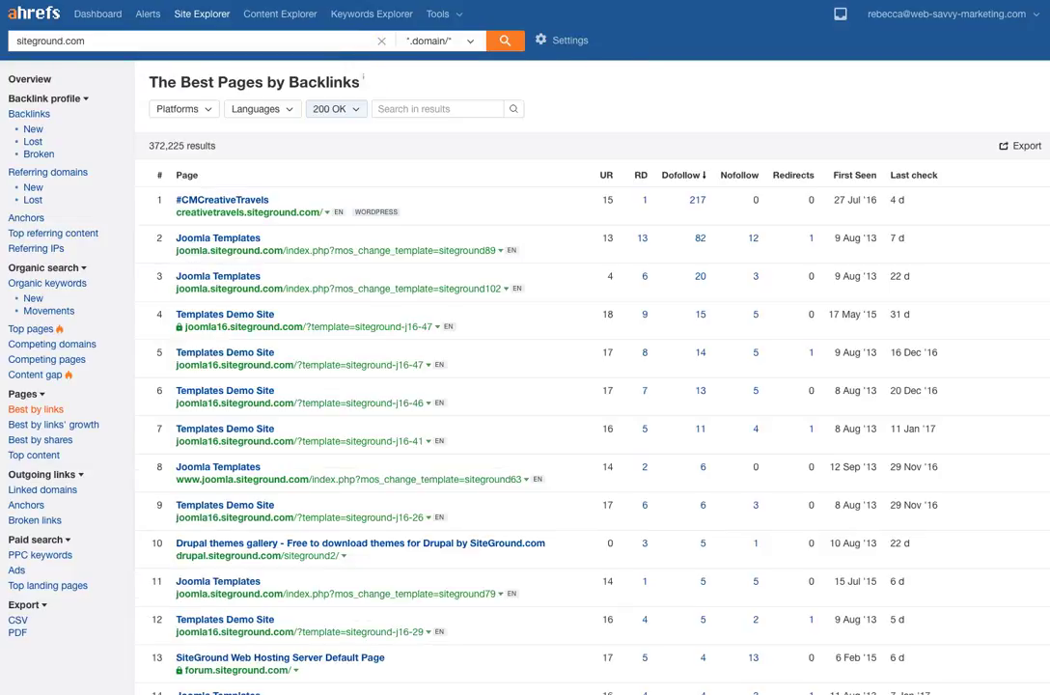
Look through siteground.com's best pages by backlinks and its best pages by shares.
click(642, 106)
scroll(487, 299, down, 3)
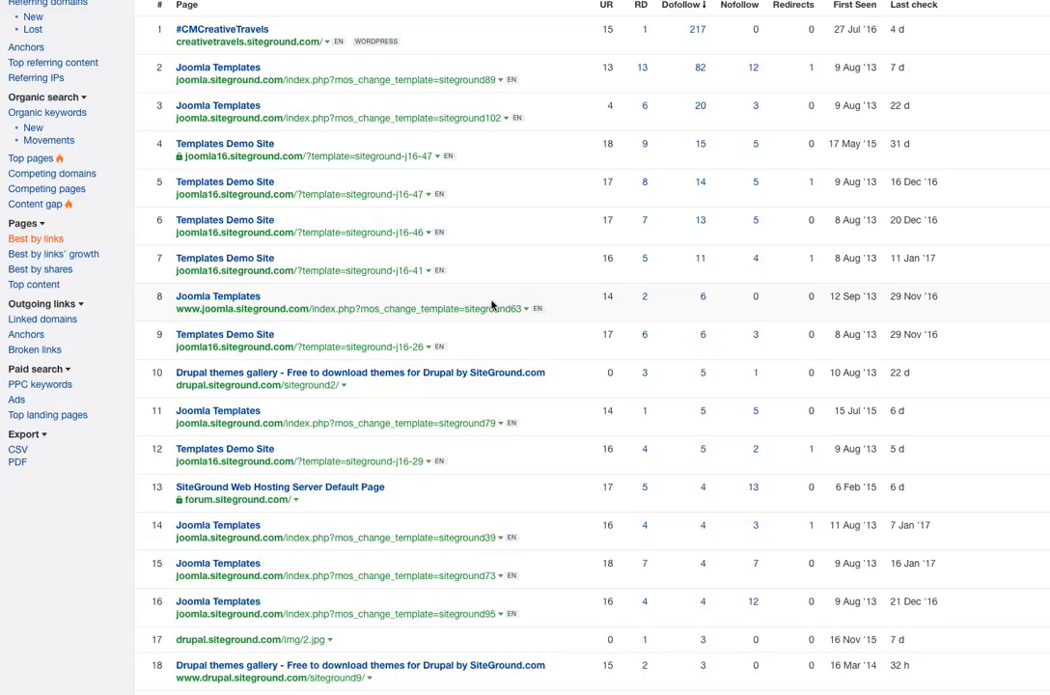
scroll(518, 282, up, 3)
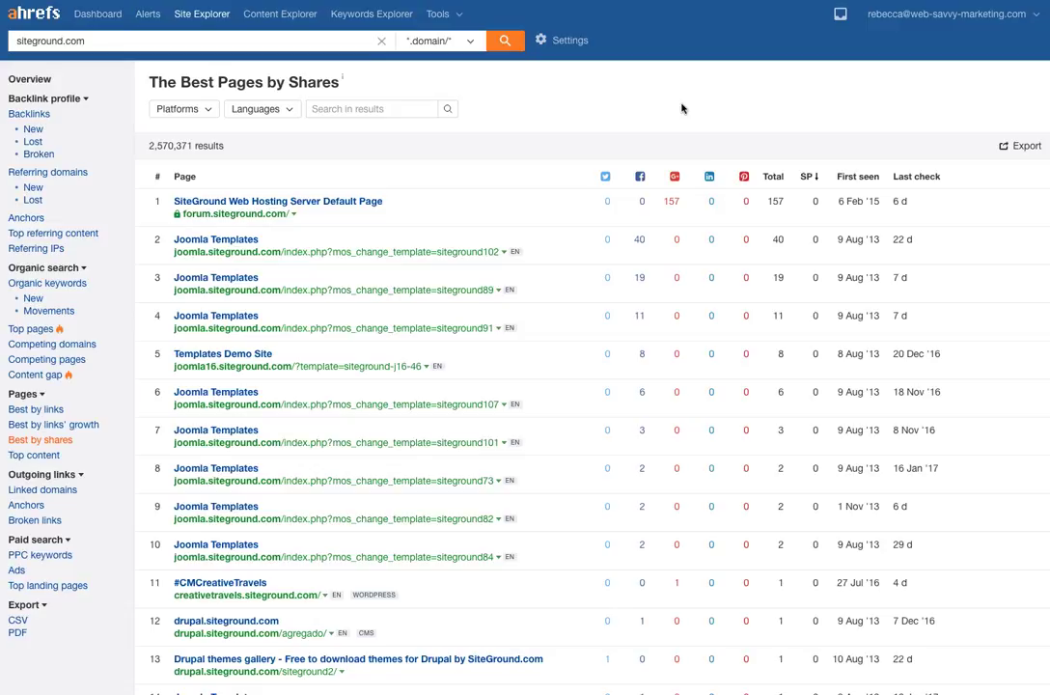
click(724, 76)
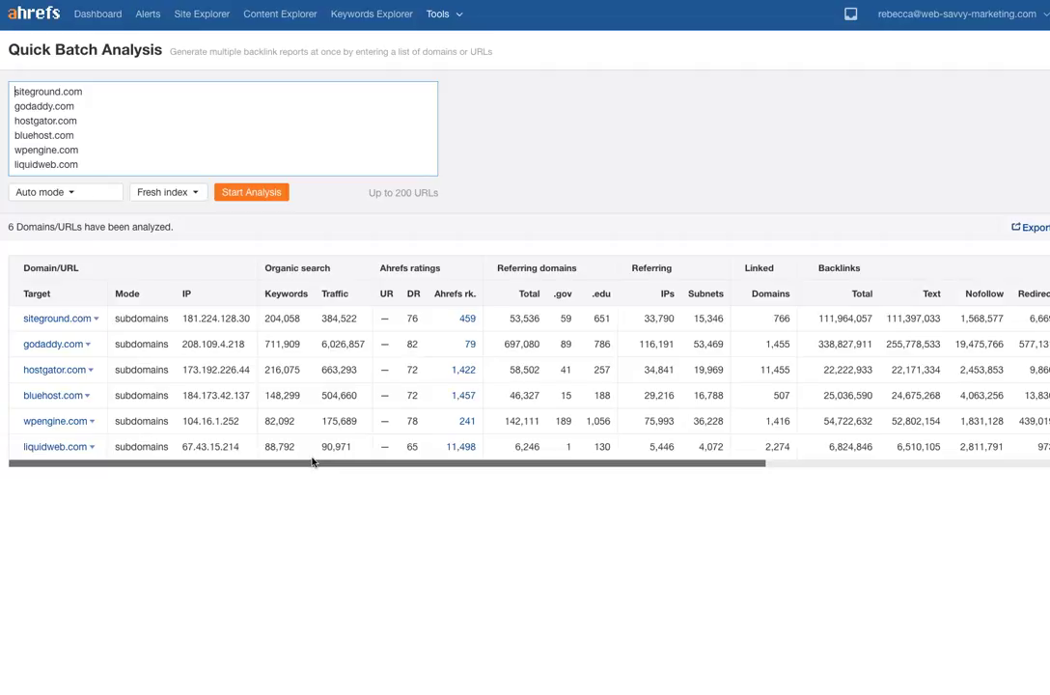
Review the Quick Batch Analysis of six hosting domains and the Domain Comparison table and charts for five domains.
mouse_move(312, 461)
mouse_down()
mouse_move(626, 490)
mouse_move(311, 483)
mouse_up()
click(832, 256)
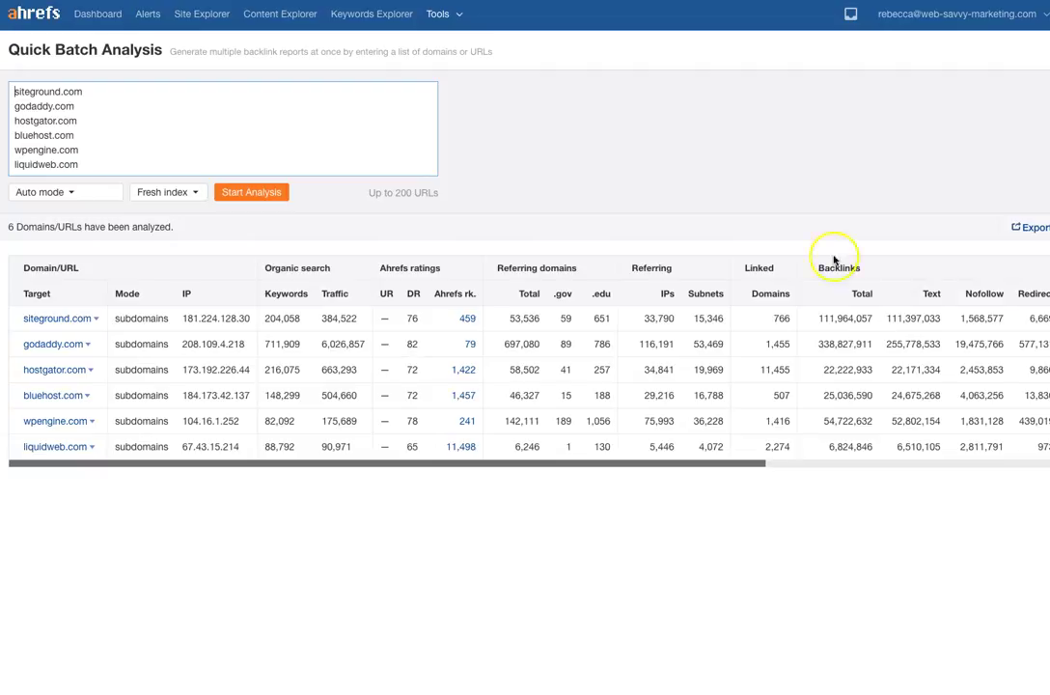
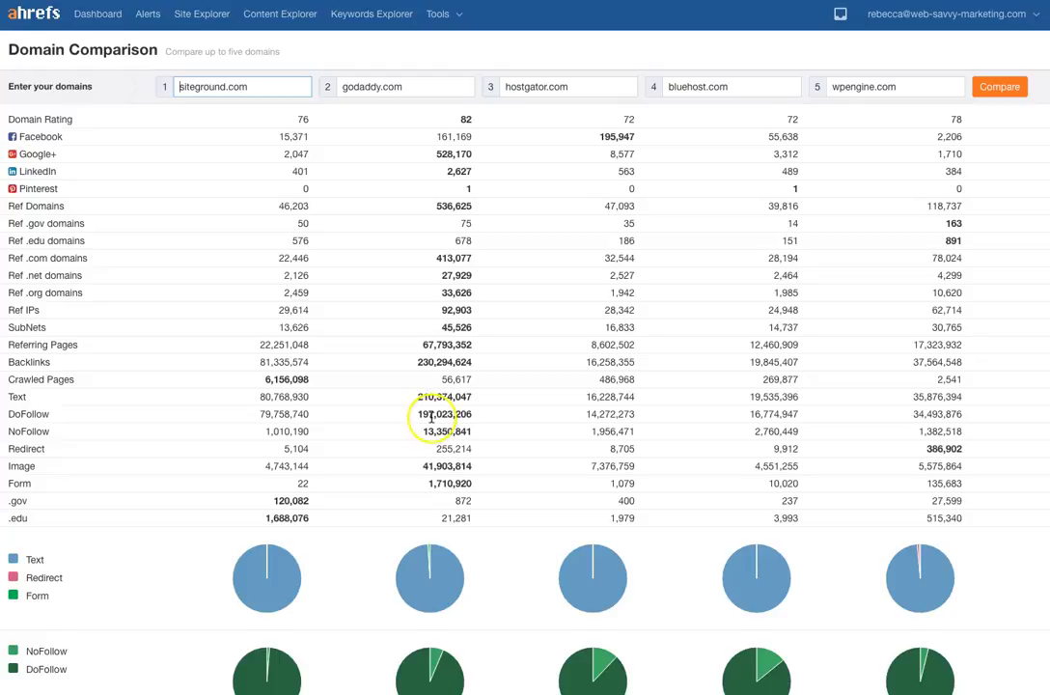
scroll(431, 417, down, 2)
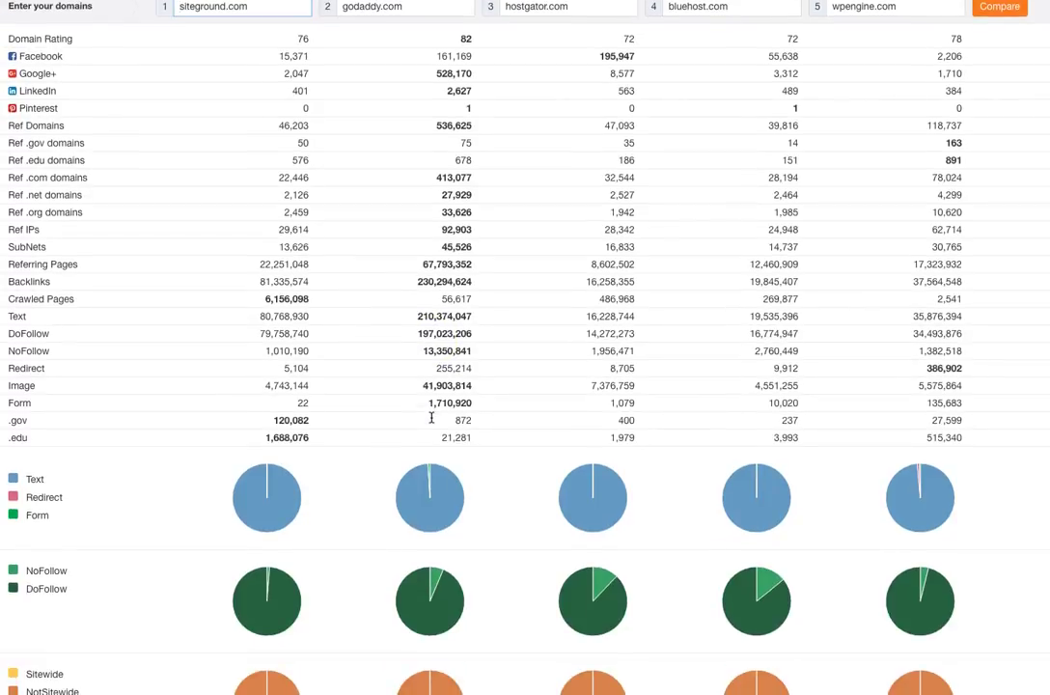
scroll(432, 417, up, 2)
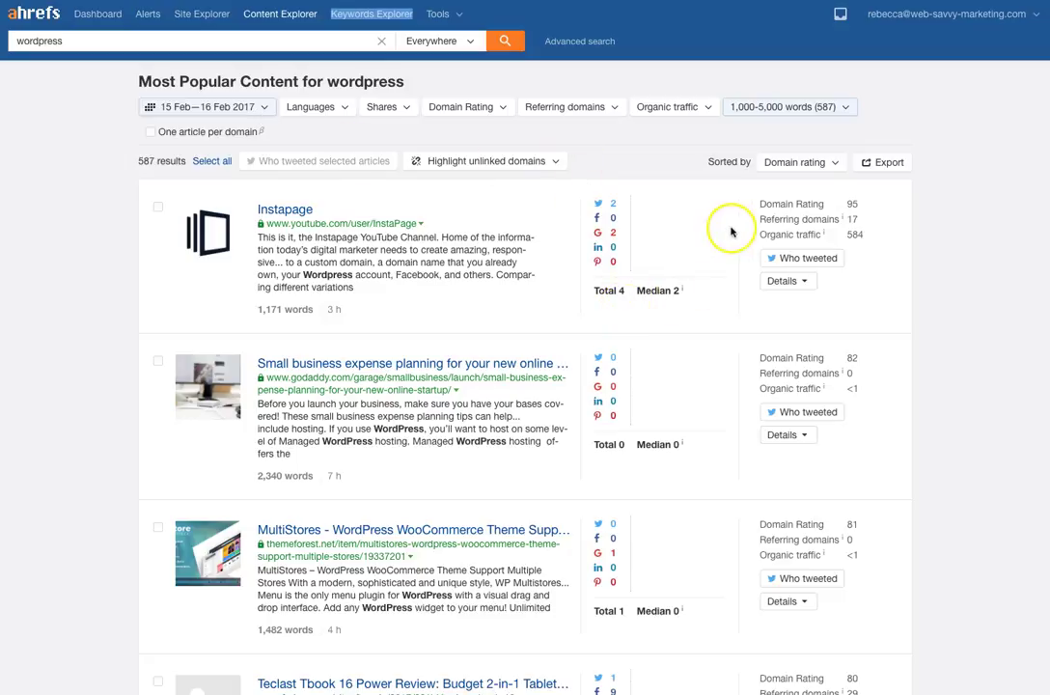
Look at the available sort options for the Content Explorer results on wordpress, keeping the sorting by Domain rating.
click(817, 161)
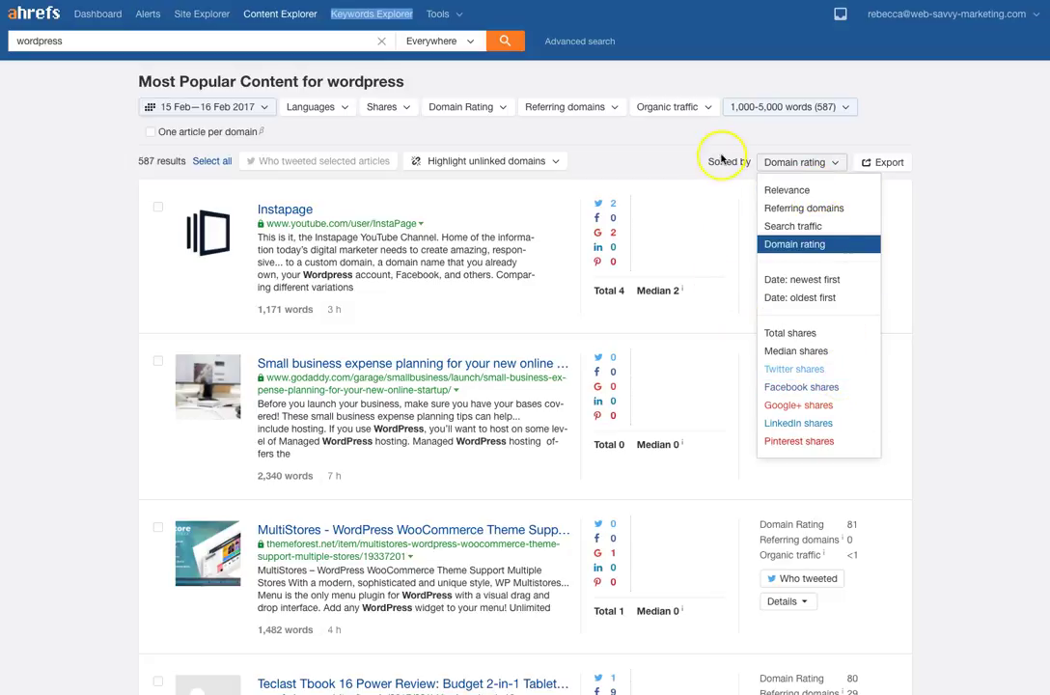
click(693, 132)
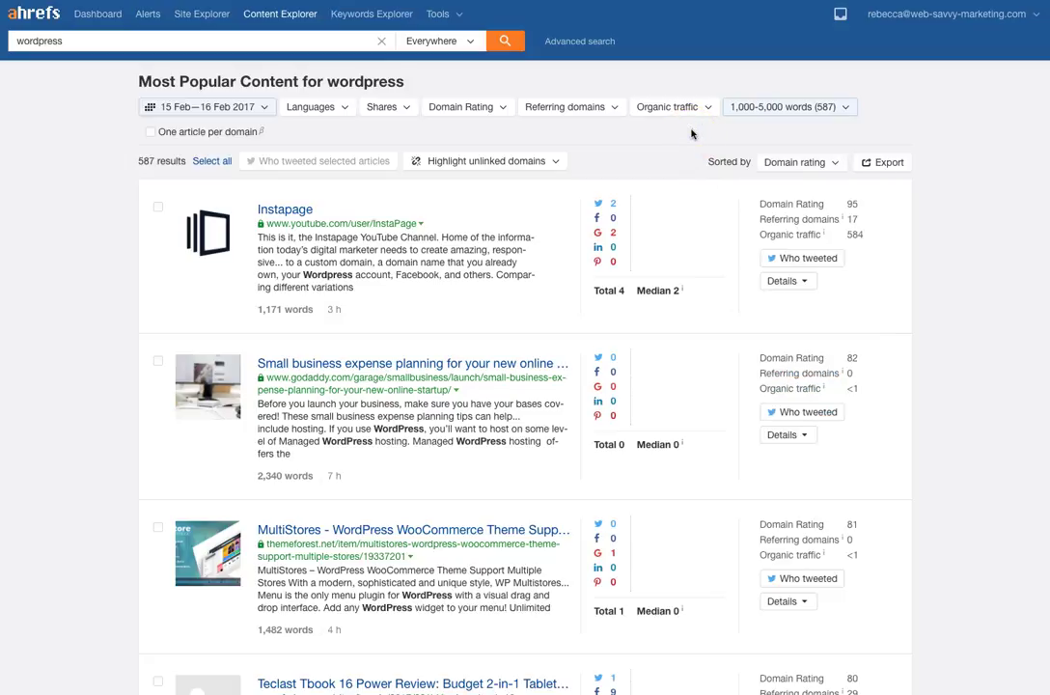